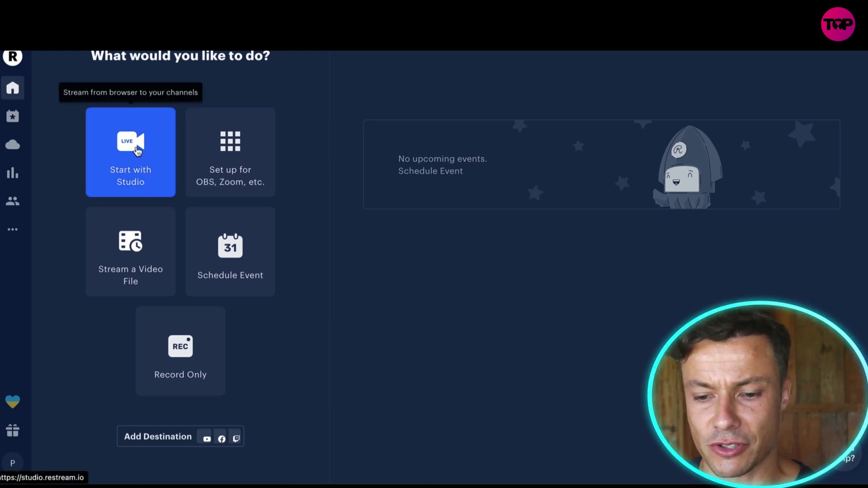
# Choose to stream a prerecorded file and select the uploaded '3. trading view intro.mp4' video
pyautogui.click(138, 150)
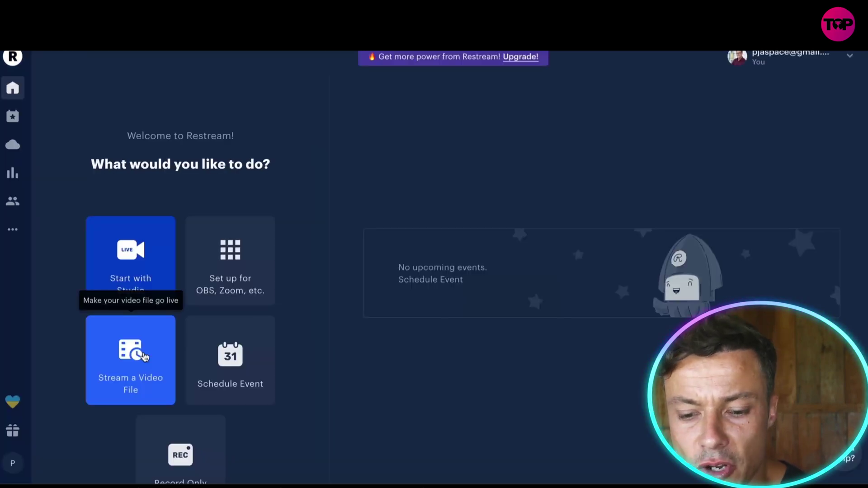
pyautogui.click(88, 364)
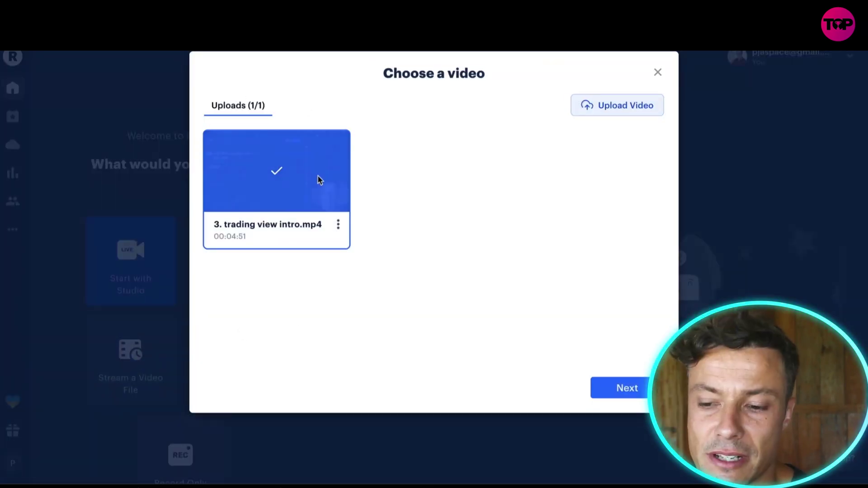
# Give the event the title 'test 1' and the description 'description'
pyautogui.click(617, 387)
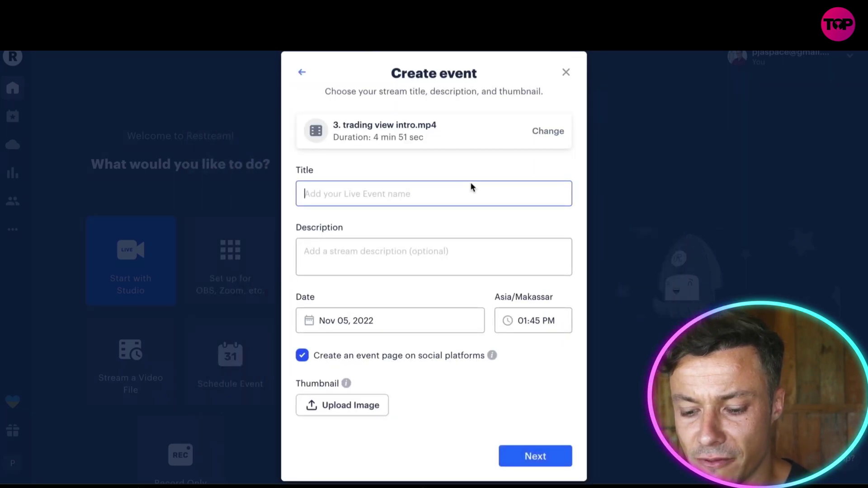
pyautogui.write('test 1')
pyautogui.press('Tab')
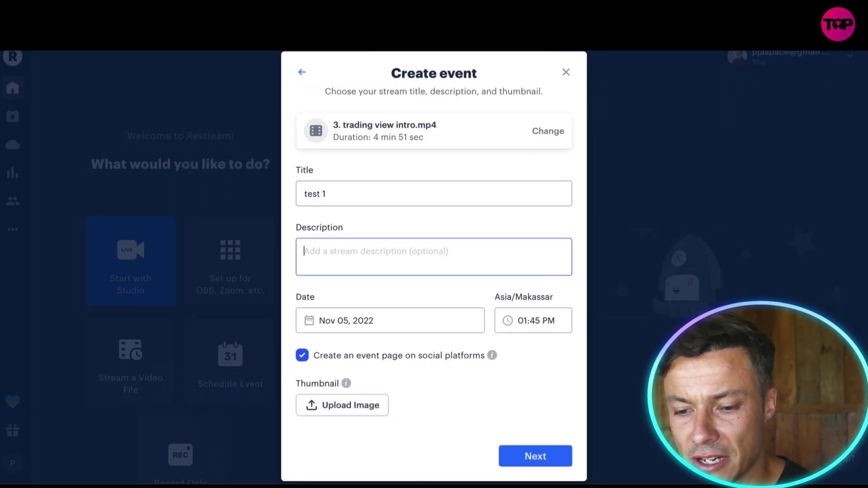
pyautogui.write('descripti')
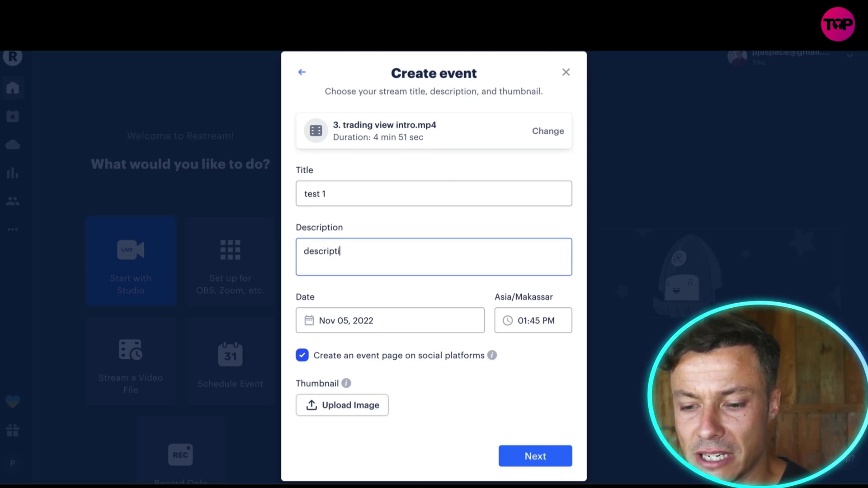
pyautogui.write('on')
pyautogui.press('Tab')
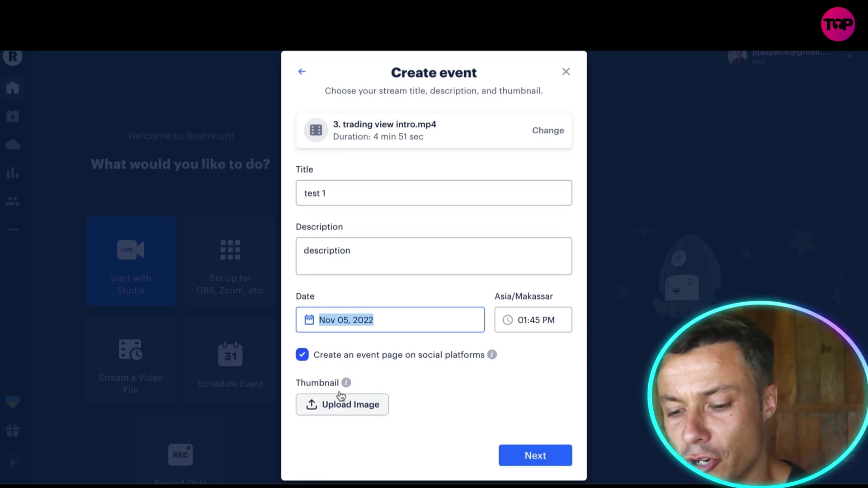
# Toggle The House Of Crypto channel on and off, then abandon the event without creating it
pyautogui.click(531, 458)
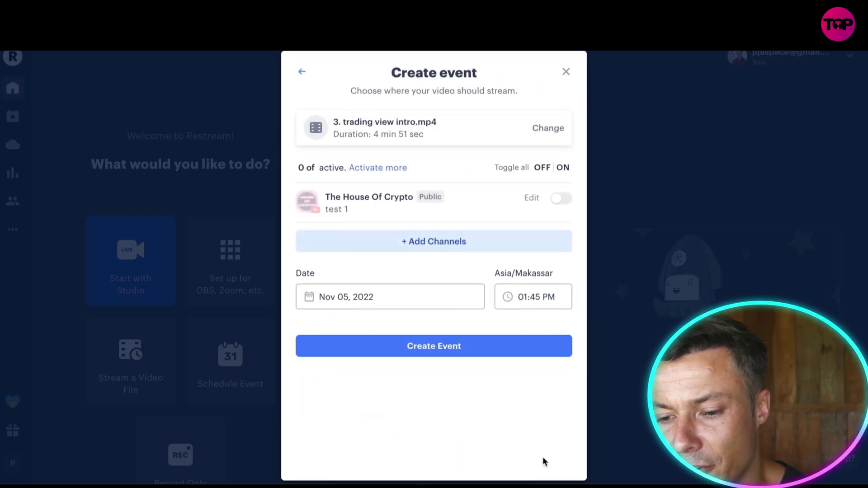
pyautogui.click(559, 198)
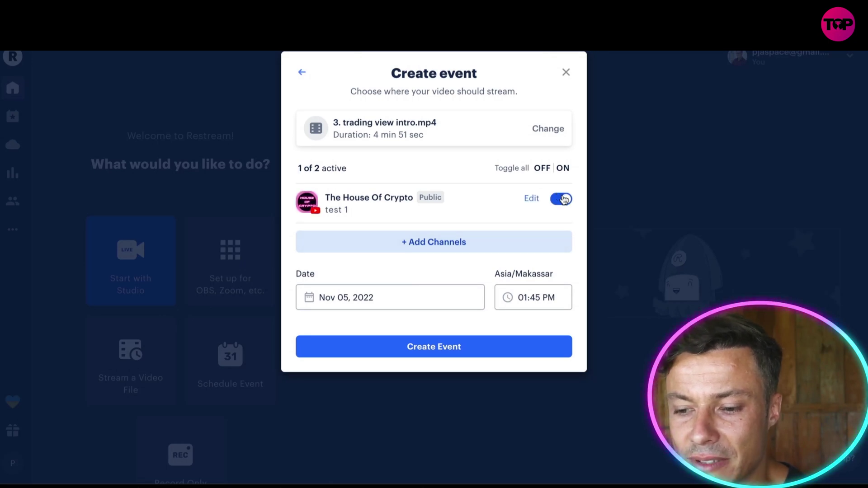
pyautogui.click(563, 199)
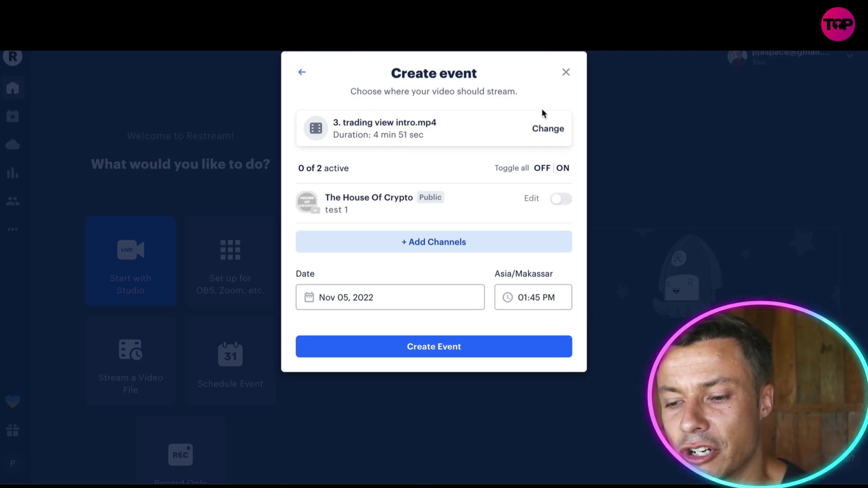
pyautogui.click(572, 76)
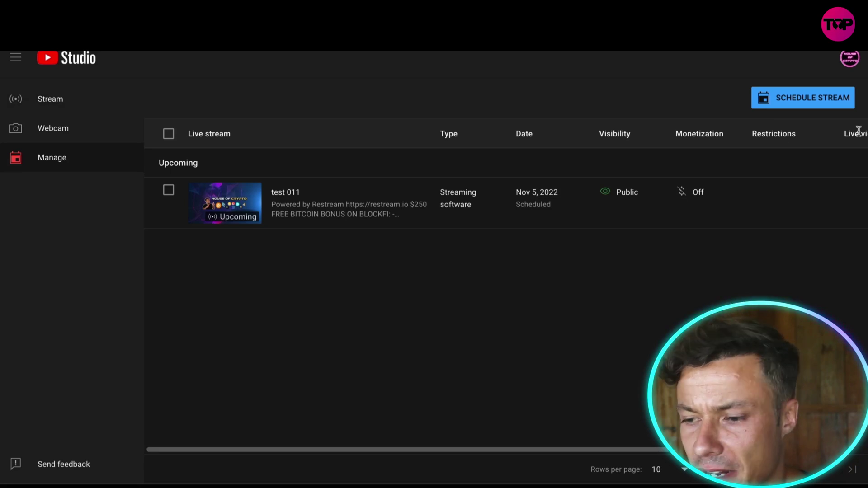
# Schedule a streaming-software live stream titled 'test 02' and review its description
pyautogui.click(798, 100)
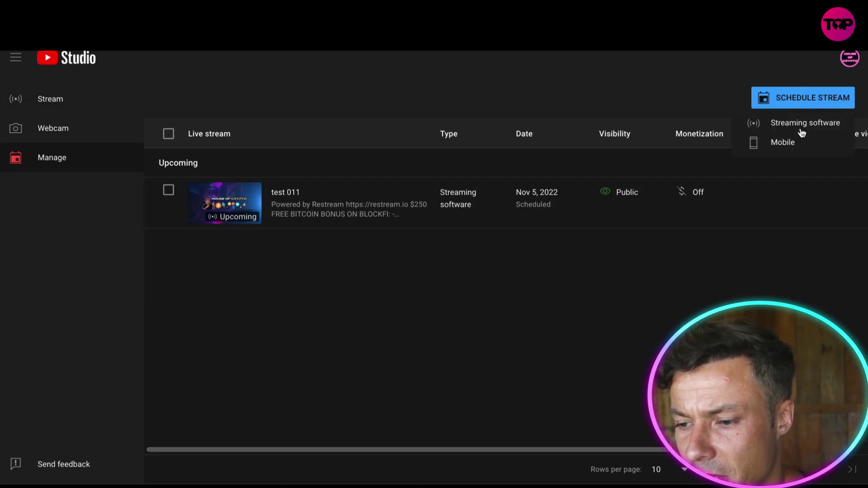
pyautogui.click(804, 123)
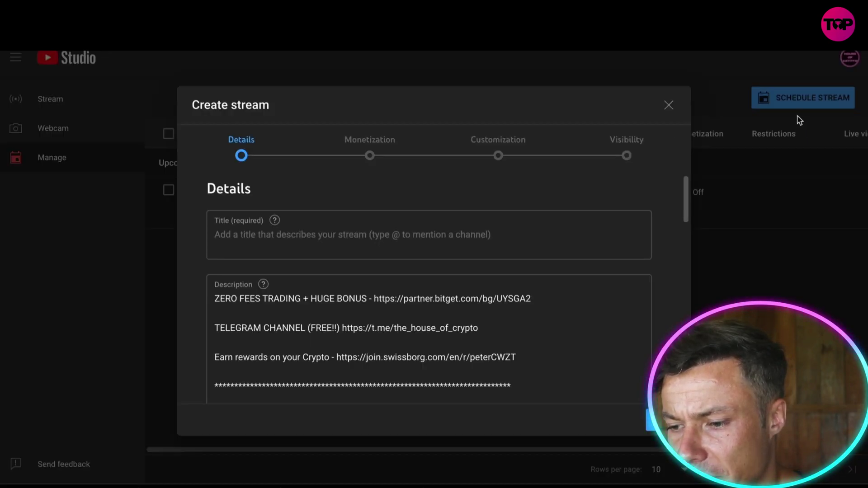
pyautogui.click(293, 231)
pyautogui.write('test 02')
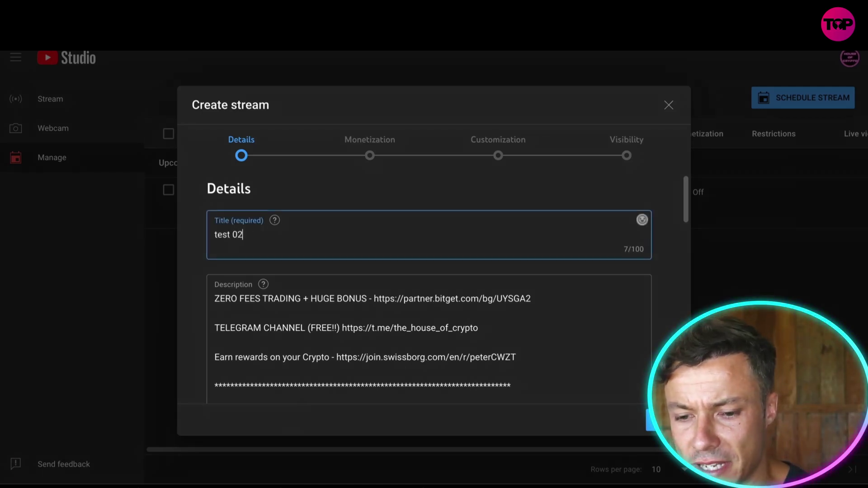
pyautogui.scroll(-5, 378, 267)
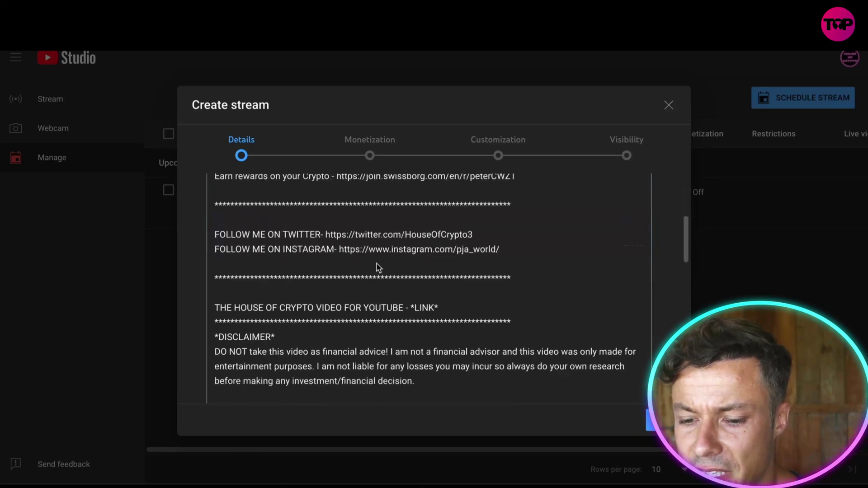
pyautogui.scroll(-5, 379, 268)
pyautogui.scroll(15, 386, 258)
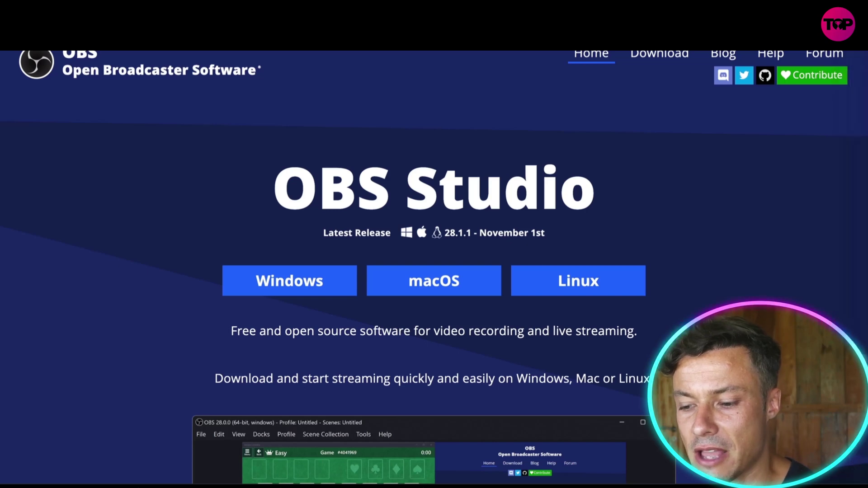
# Switch from the OBS website to the OBS Studio application
pyautogui.press('super+Tab')
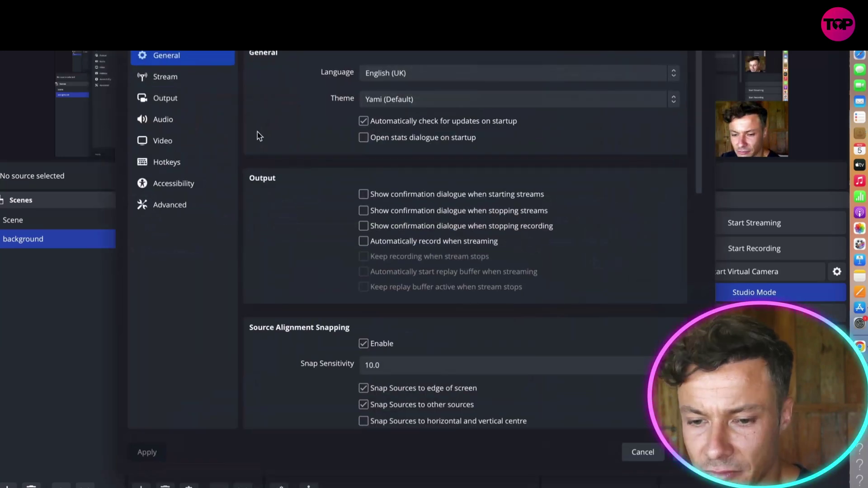
pyautogui.click(166, 78)
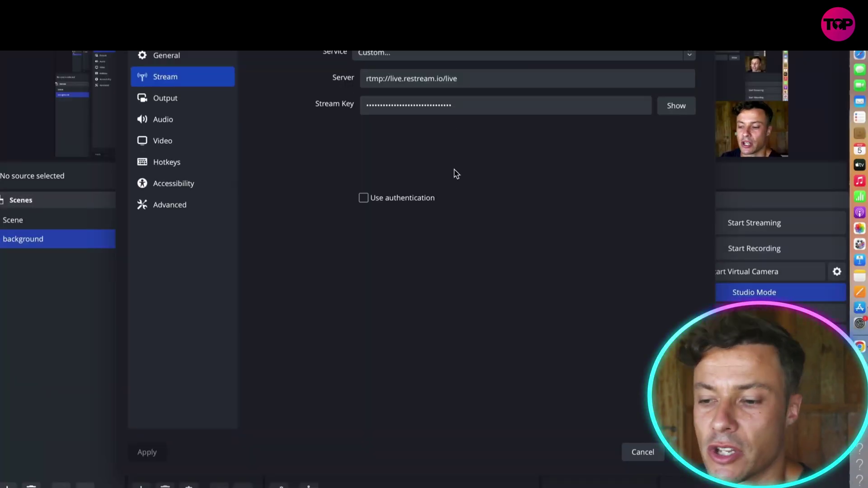
pyautogui.click(685, 453)
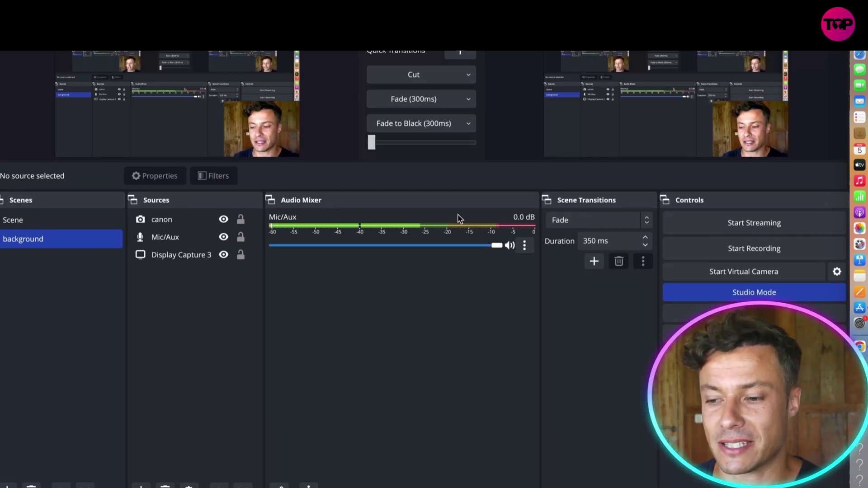
# Start streaming from OBS and dismiss Restream's encoder settings warning
pyautogui.click(748, 225)
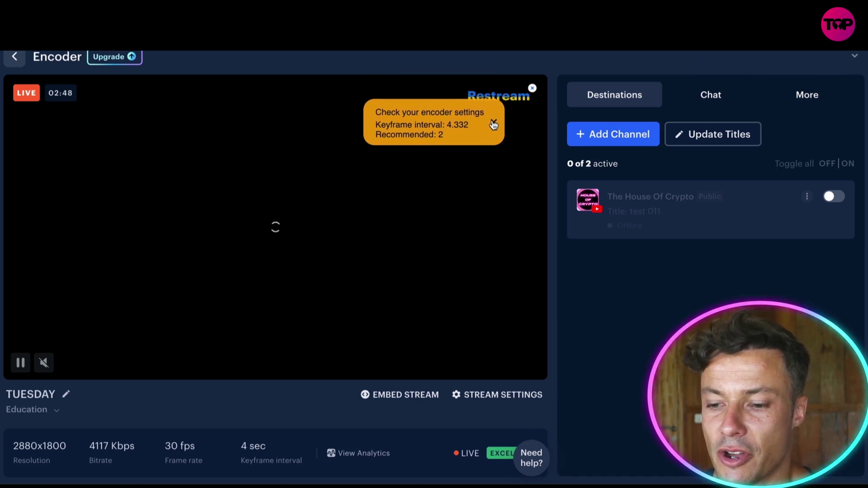
pyautogui.click(493, 123)
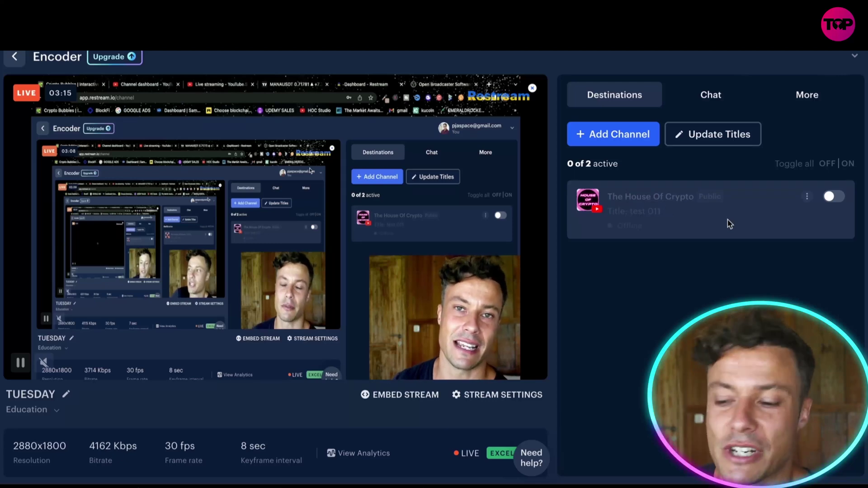
# Enable The House Of Crypto destination and open its edit settings
pyautogui.click(833, 201)
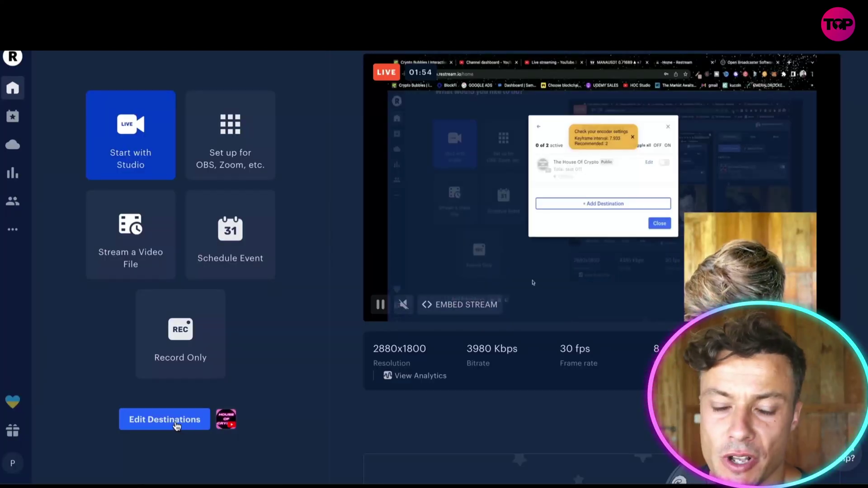
pyautogui.click(171, 425)
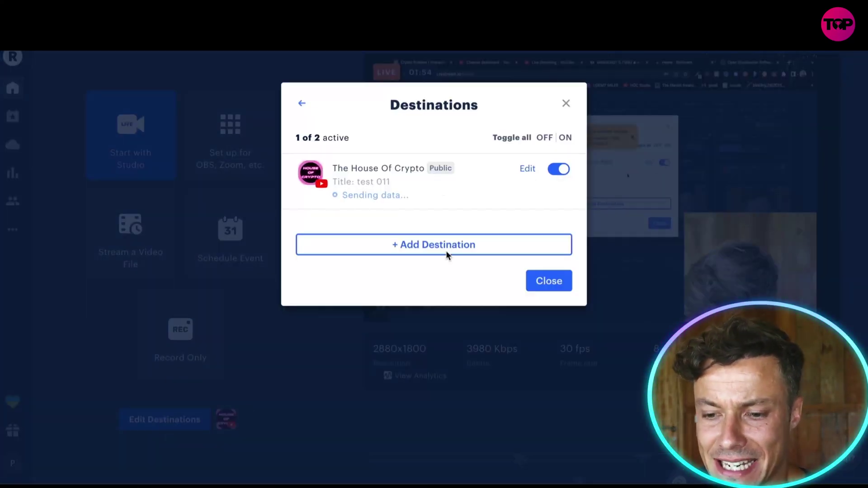
pyautogui.click(526, 169)
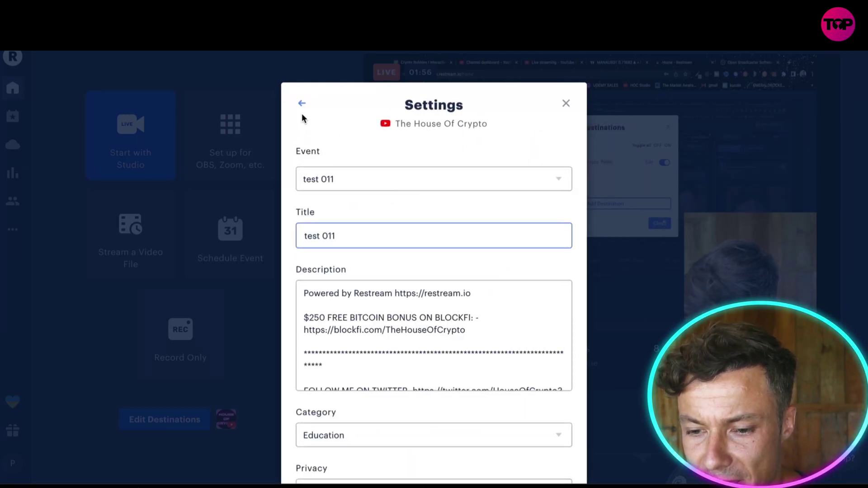
# Target the test 02 YouTube event, save the destination, and close the list
pyautogui.scroll(-3, 351, 250)
pyautogui.scroll(3, 562, 181)
pyautogui.click(563, 181)
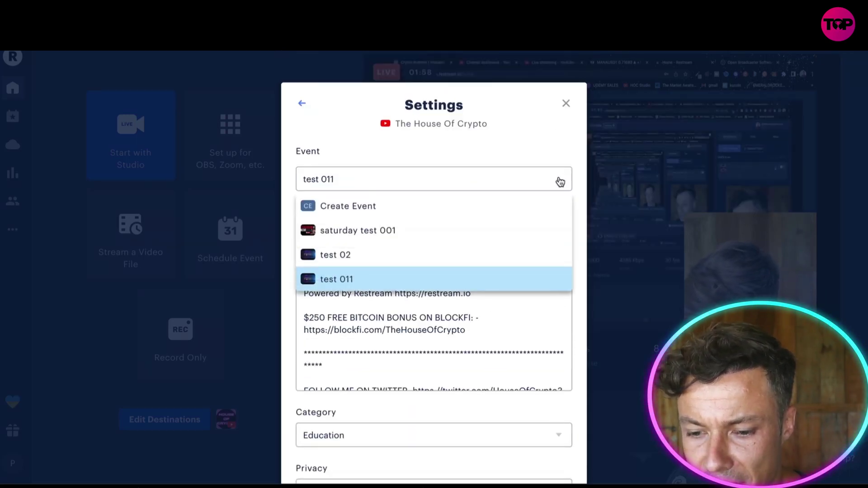
pyautogui.click(336, 256)
pyautogui.scroll(-3, 515, 421)
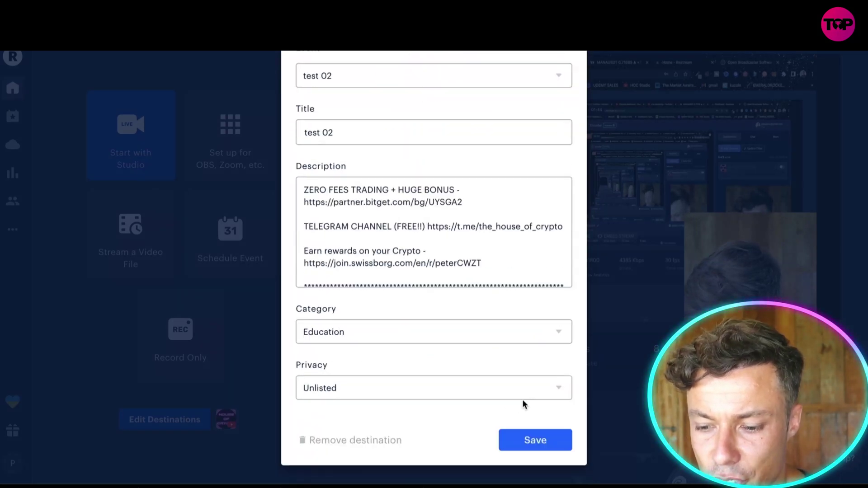
pyautogui.click(543, 442)
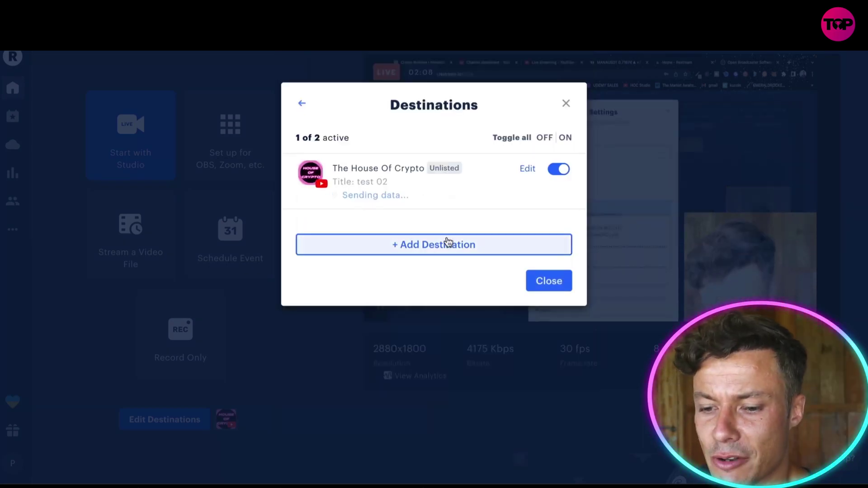
pyautogui.click(553, 285)
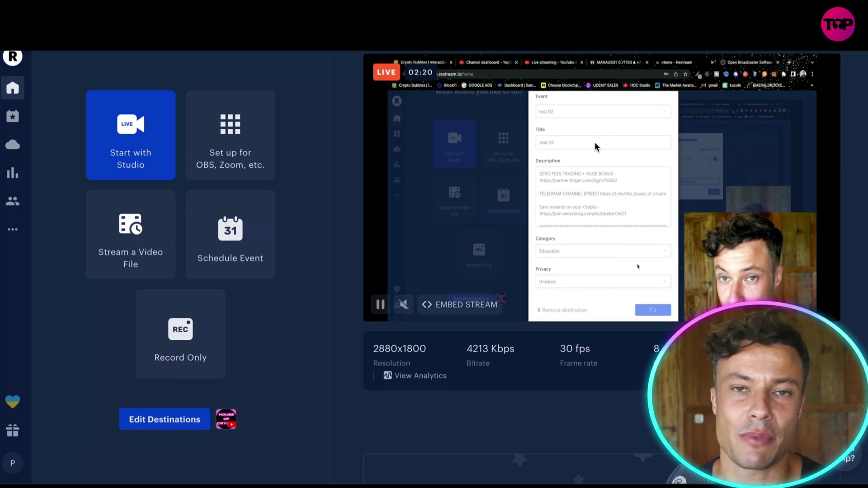
# Scroll the Restream dashboard to review the live stream preview
pyautogui.scroll(-2, 533, 163)
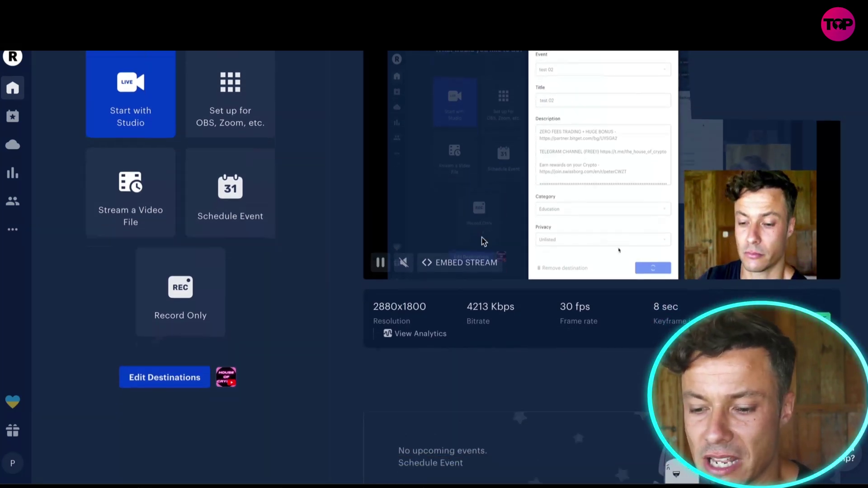
pyautogui.scroll(-1, 461, 226)
pyautogui.scroll(5, 316, 189)
pyautogui.scroll(-5, 368, 269)
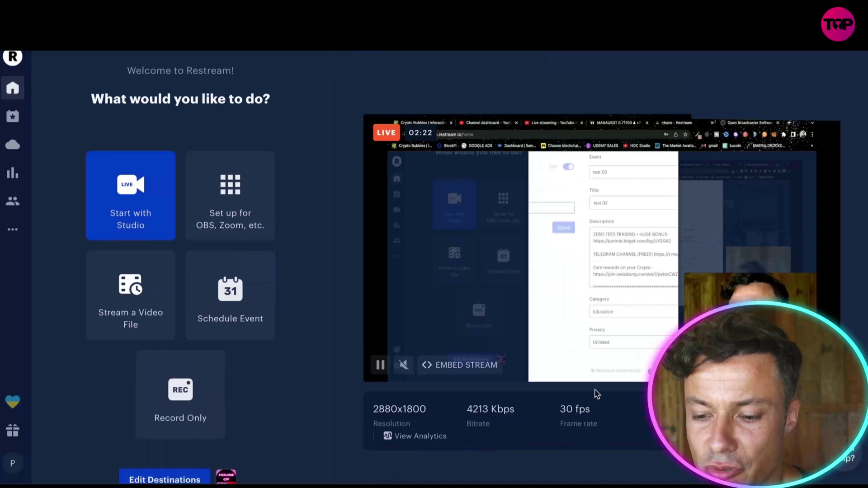
pyautogui.scroll(5, 469, 252)
pyautogui.scroll(-3, 505, 267)
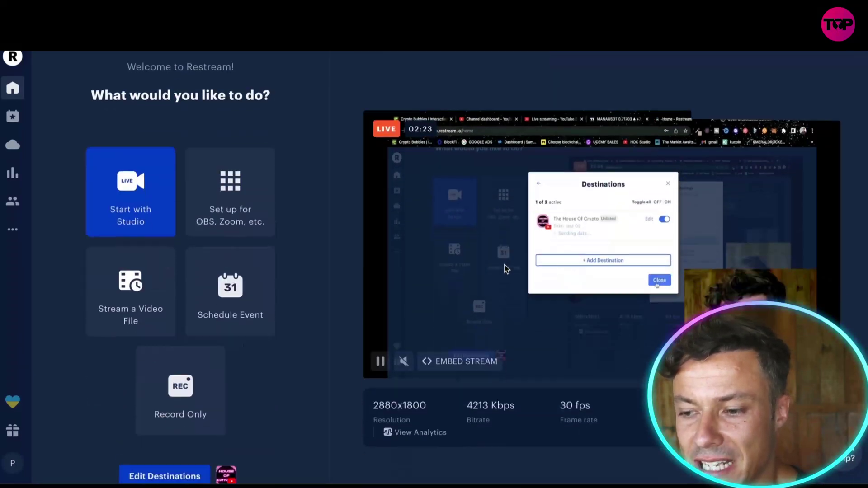